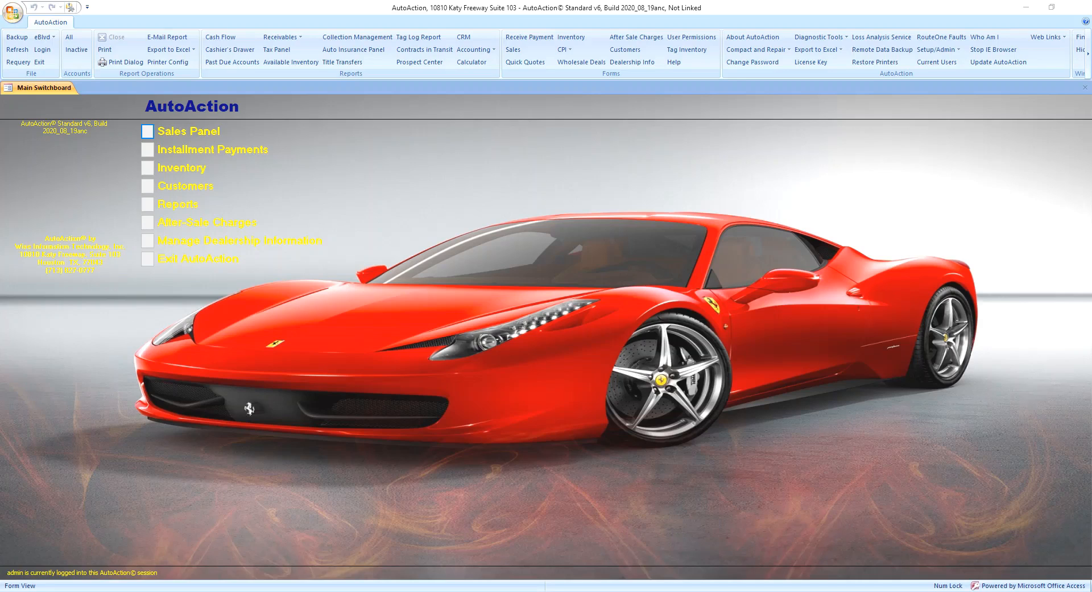
Open the Sales form and load the buyer's 2007 Cadillac CTS sale from Select Sale.
{"action": "left_click", "coordinate": [513, 50]}
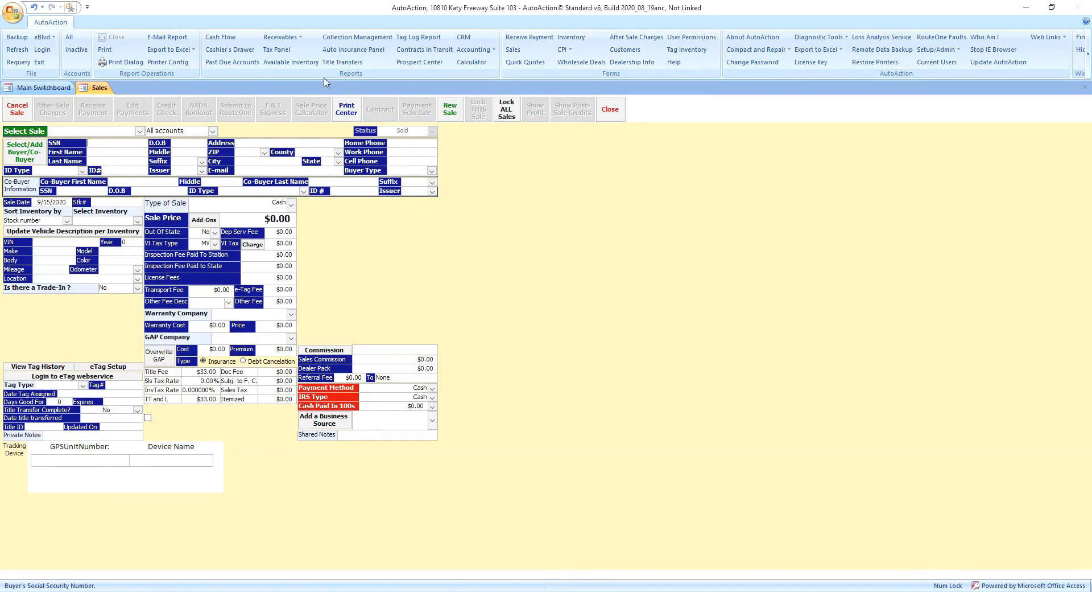
{"action": "left_click", "coordinate": [139, 130]}
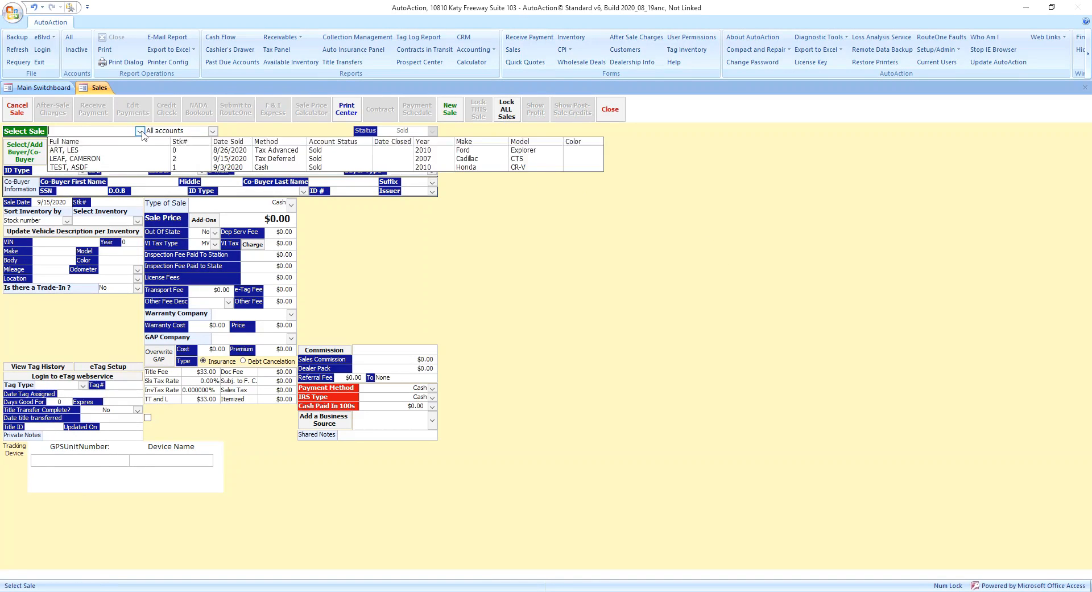
{"action": "left_click", "coordinate": [95, 159]}
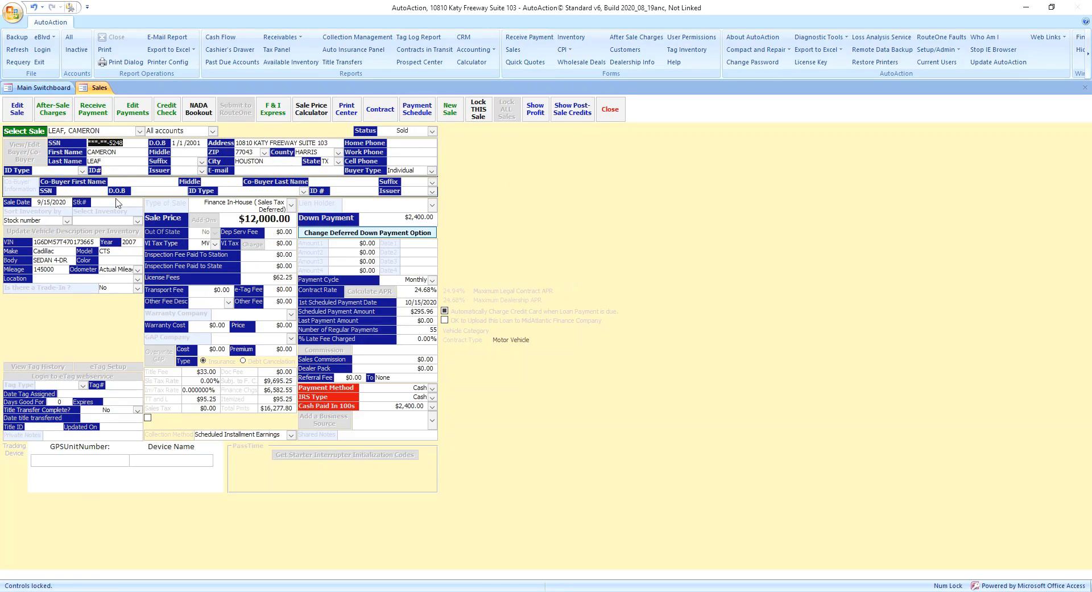
Unlock the Cadillac CTS sale and set its $2,400.00 down payment method to Debit Card.
{"action": "left_click", "coordinate": [17, 109]}
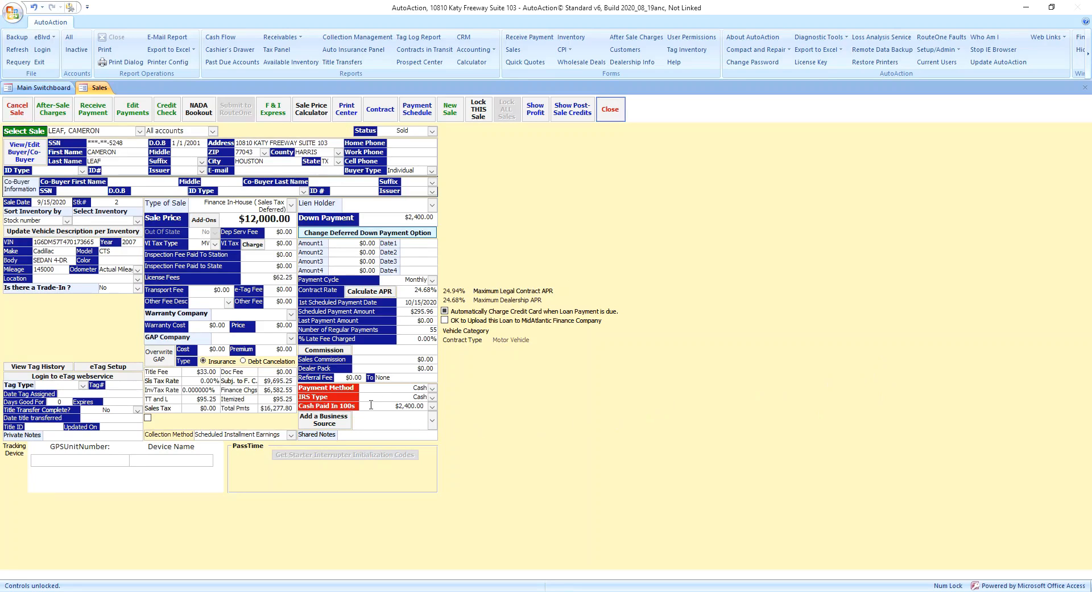
{"action": "left_click", "coordinate": [433, 388]}
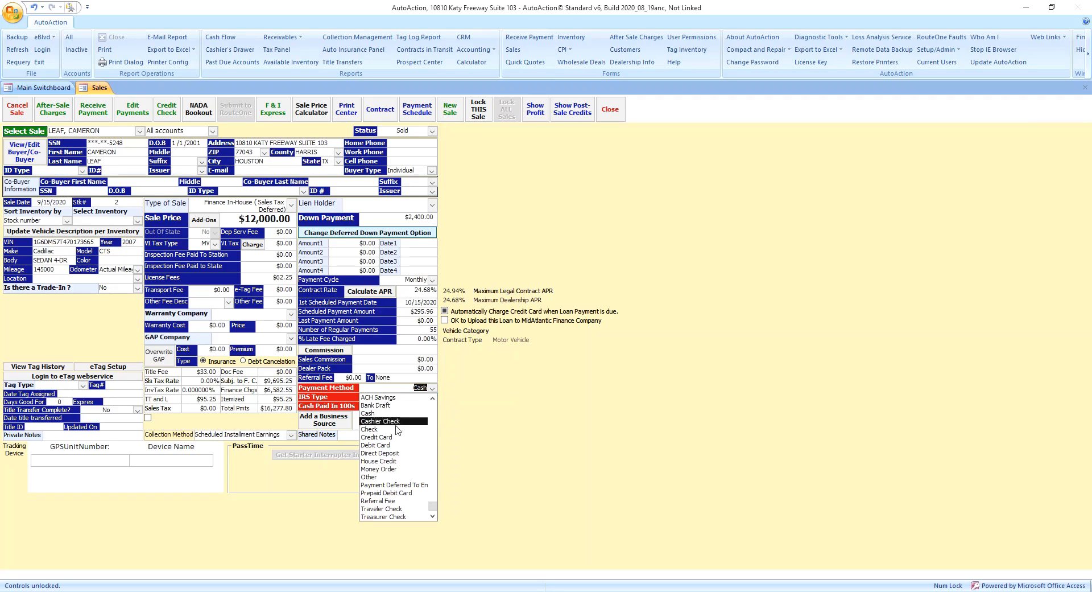
{"action": "scroll", "coordinate": [398, 442], "scroll_direction": "up", "scroll_amount": 1}
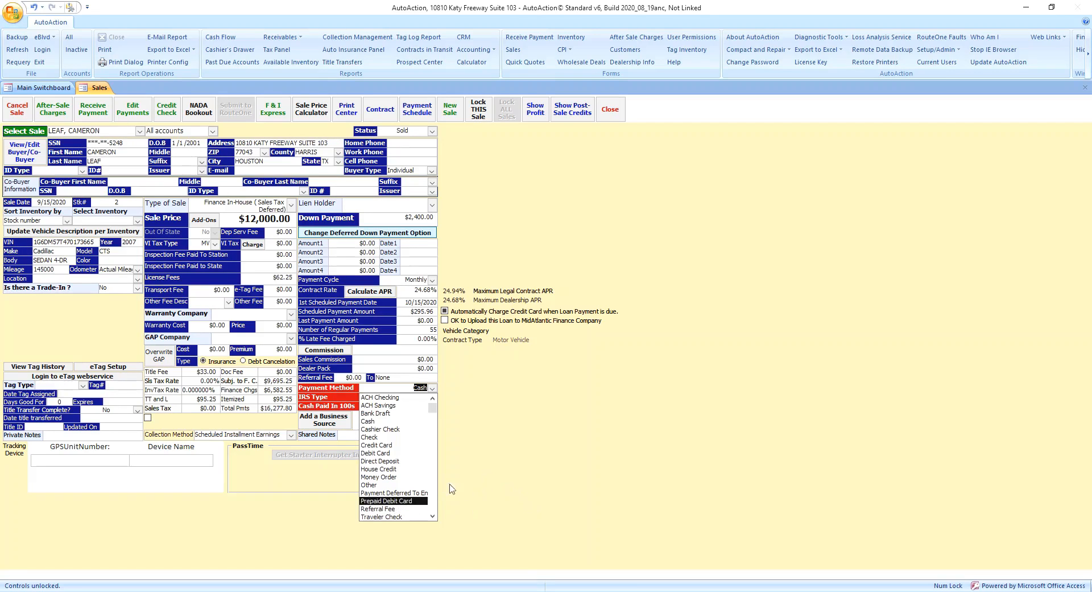
{"action": "left_click", "coordinate": [392, 452]}
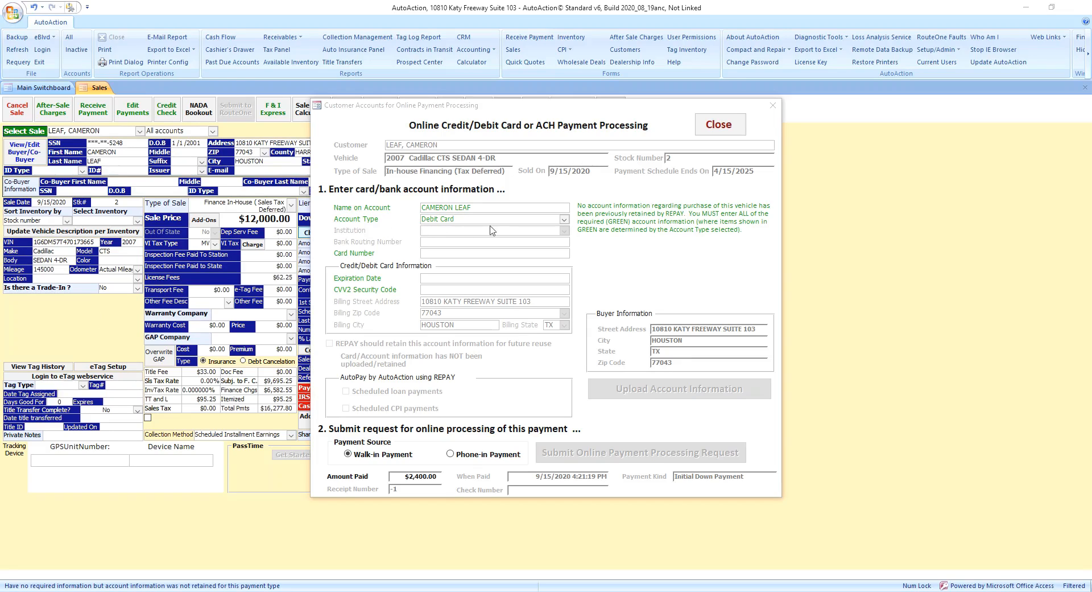
Change the payment account type to Credit Card.
{"action": "left_click", "coordinate": [567, 221]}
{"action": "left_click", "coordinate": [564, 220]}
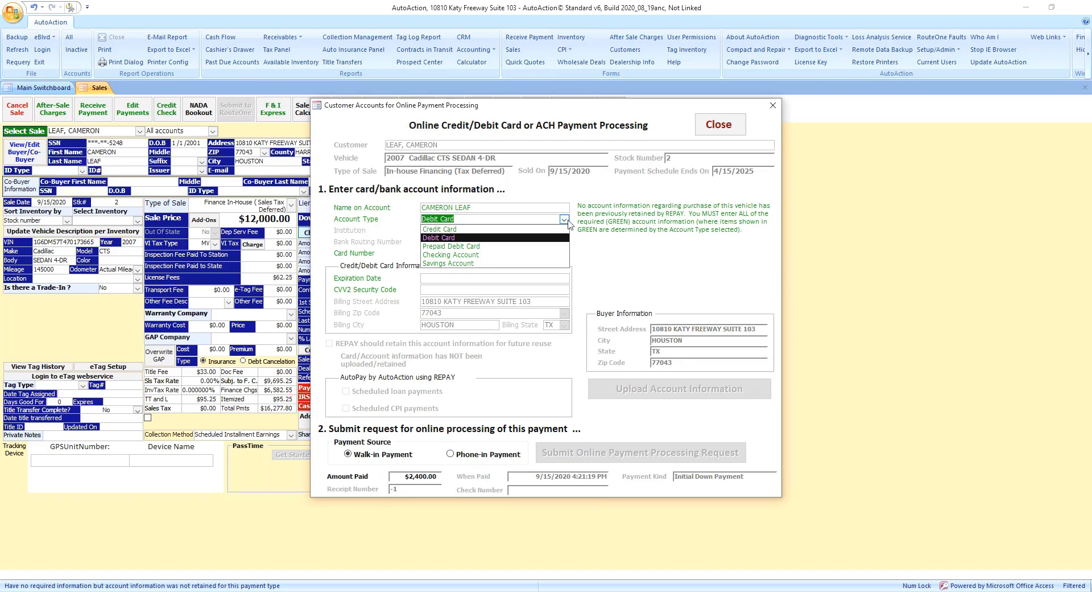
{"action": "left_click", "coordinate": [500, 230]}
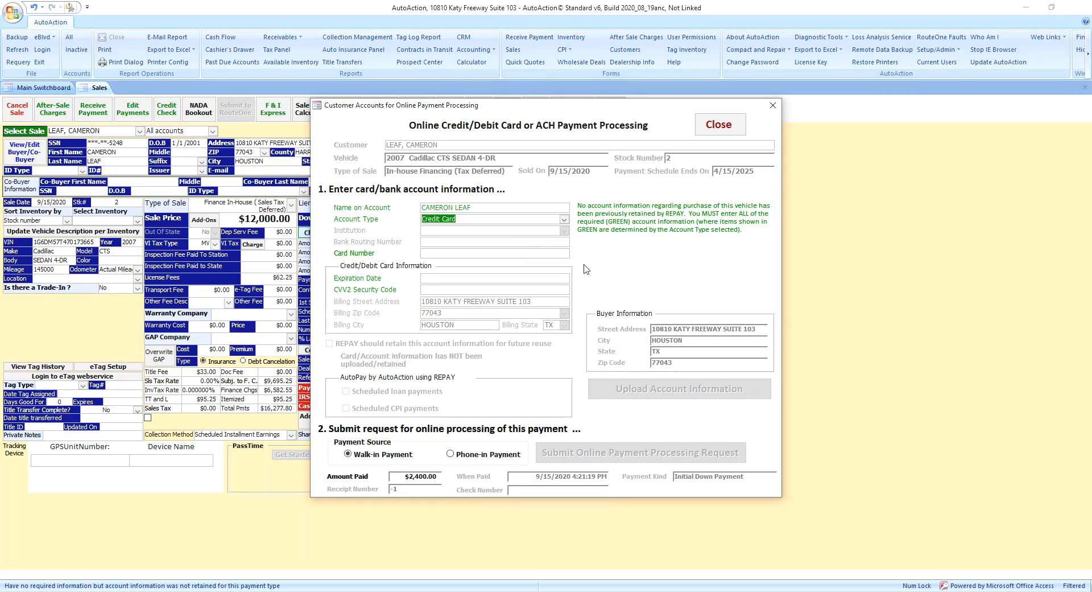
Paste in the card number, then enter the card's expiration date and security code.
{"action": "left_click", "coordinate": [467, 252]}
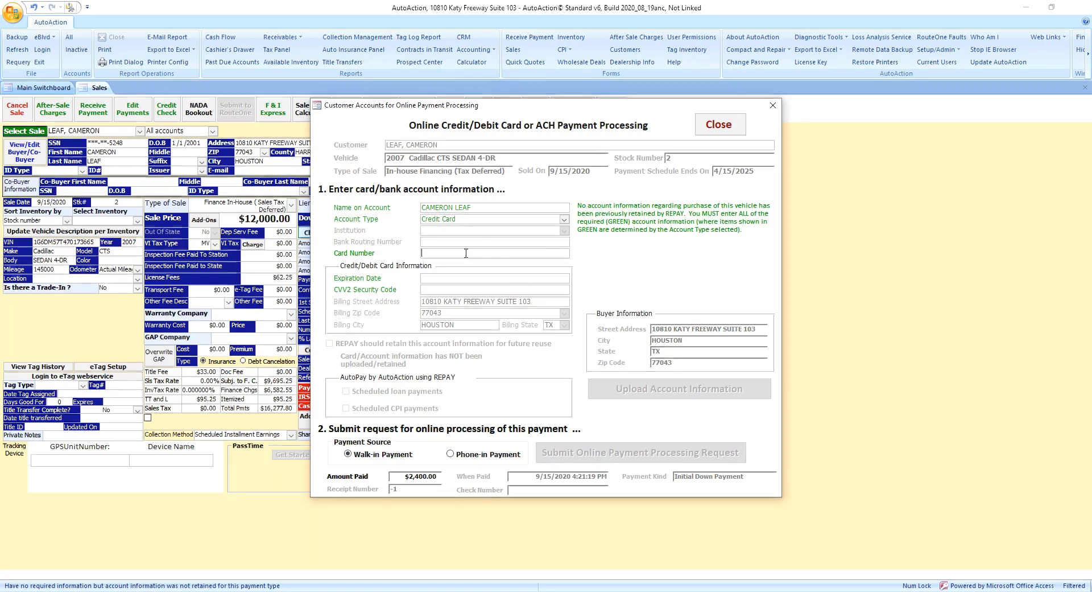
{"action": "key", "text": "ctrl+v"}
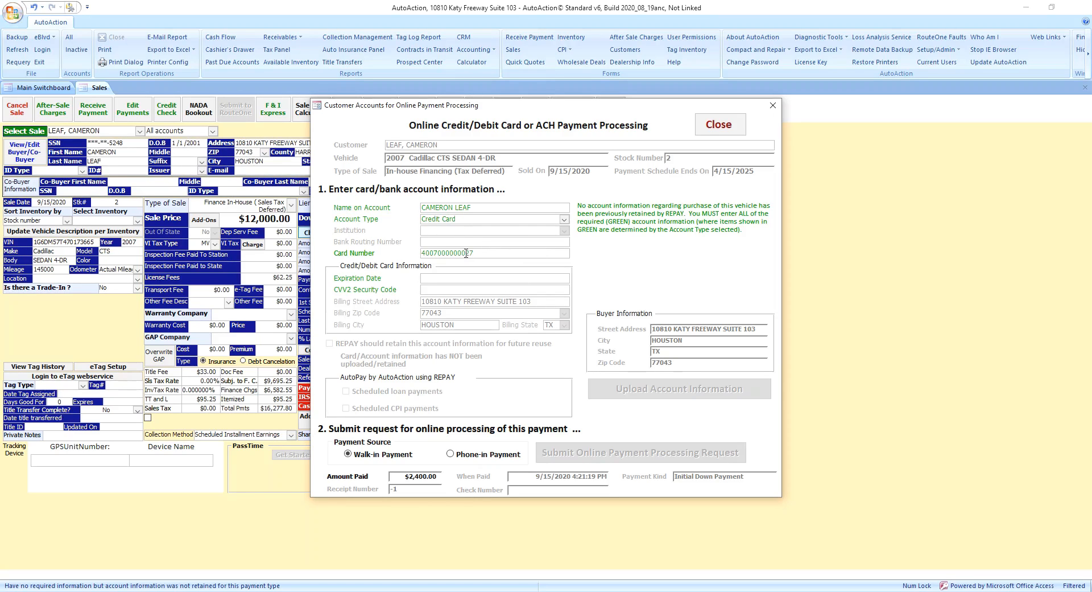
{"action": "left_click", "coordinate": [436, 277]}
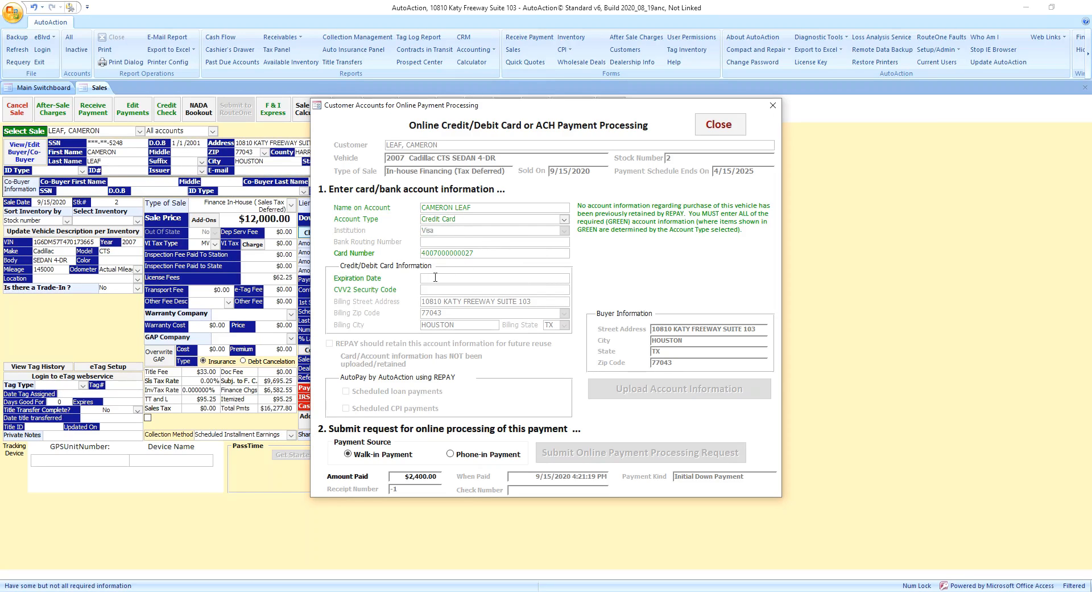
{"action": "type", "text": "010212021"}
{"action": "left_click", "coordinate": [440, 291]}
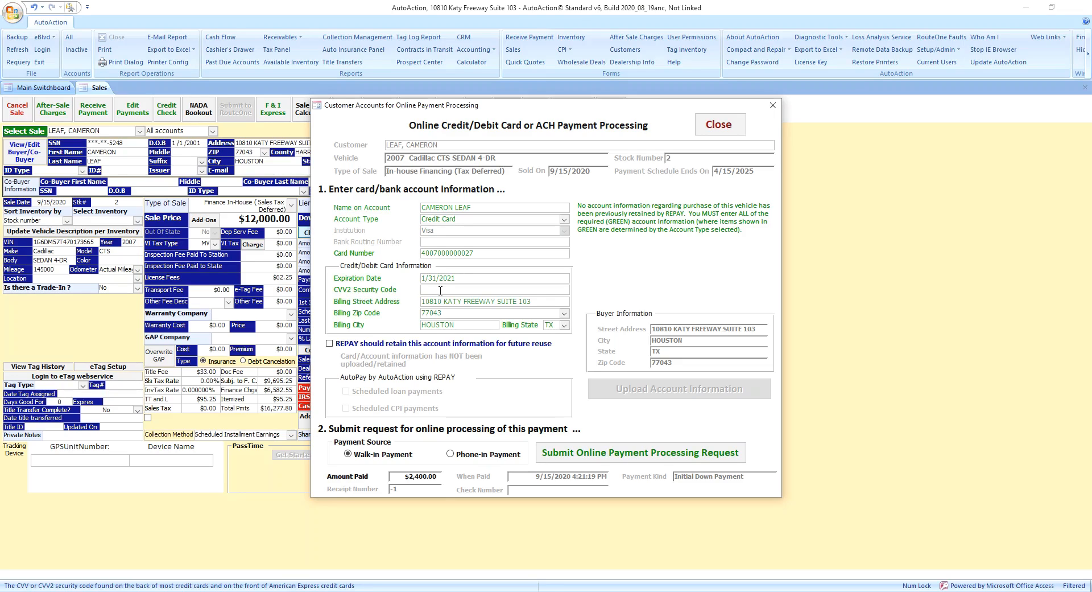
{"action": "key", "text": "BackSpace"}
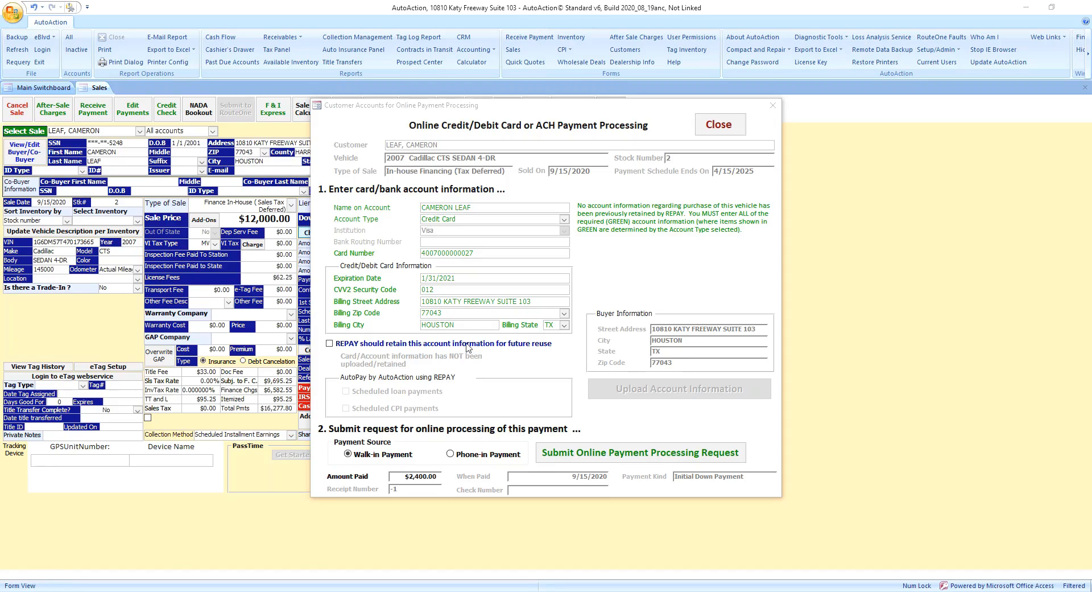
Let REPAY retain the card, acknowledge the expiry warning, and submit the $2,400.00 down payment.
{"action": "left_click", "coordinate": [419, 345]}
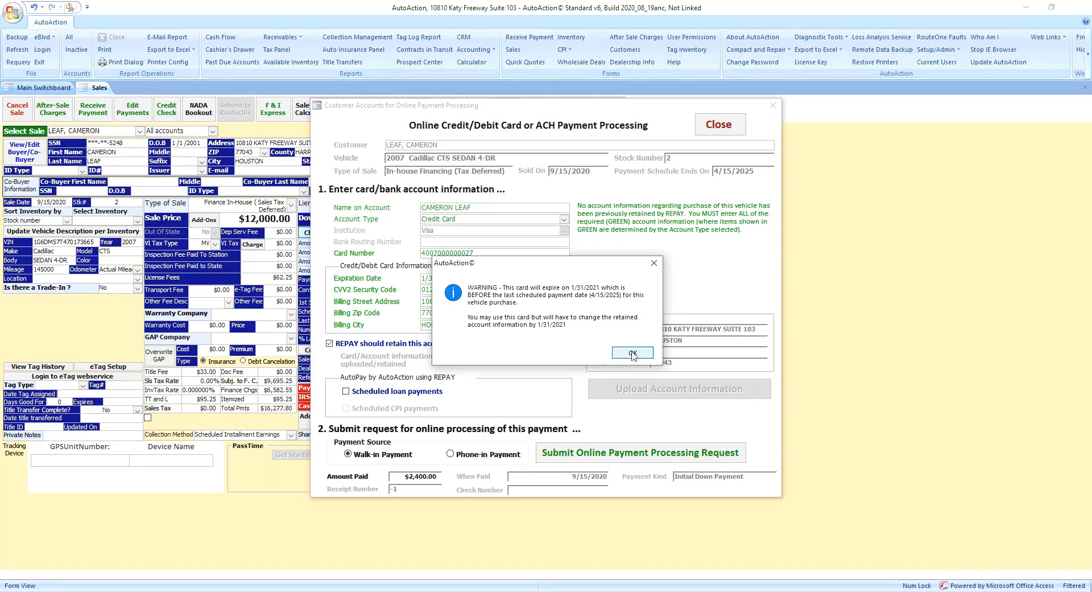
{"action": "left_click", "coordinate": [632, 354]}
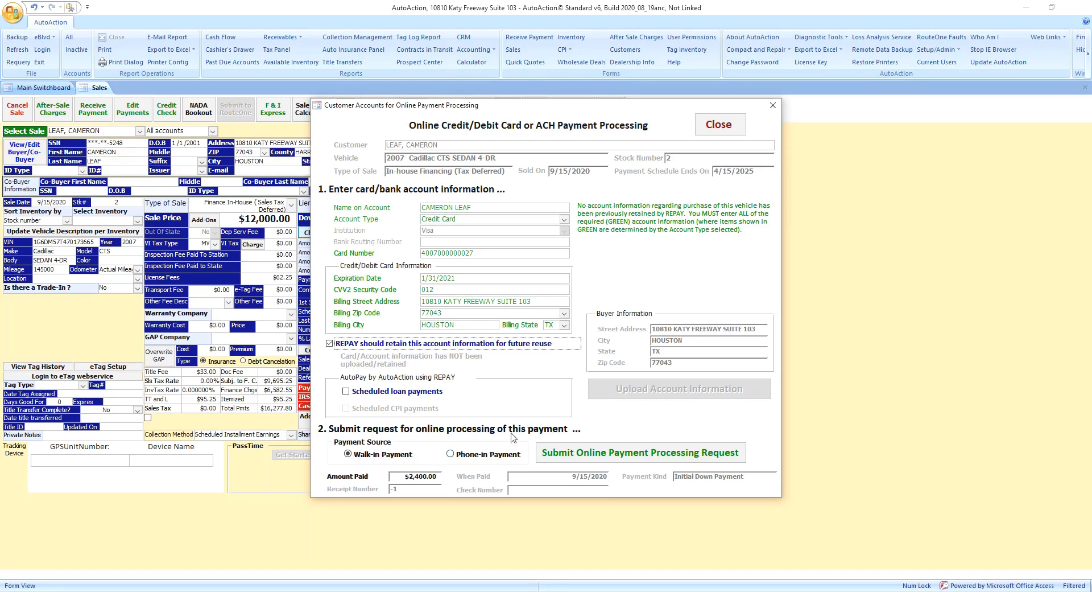
{"action": "left_click", "coordinate": [572, 458]}
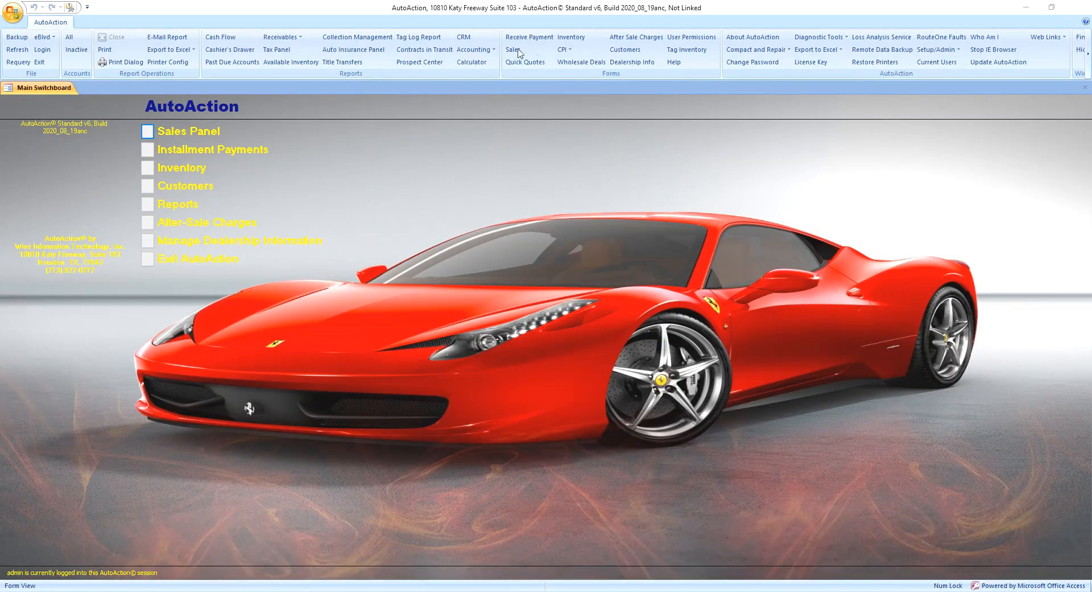
Start an installment payment against the Cadillac CTS sale with $250.00 as the amount paid.
{"action": "left_click", "coordinate": [538, 38]}
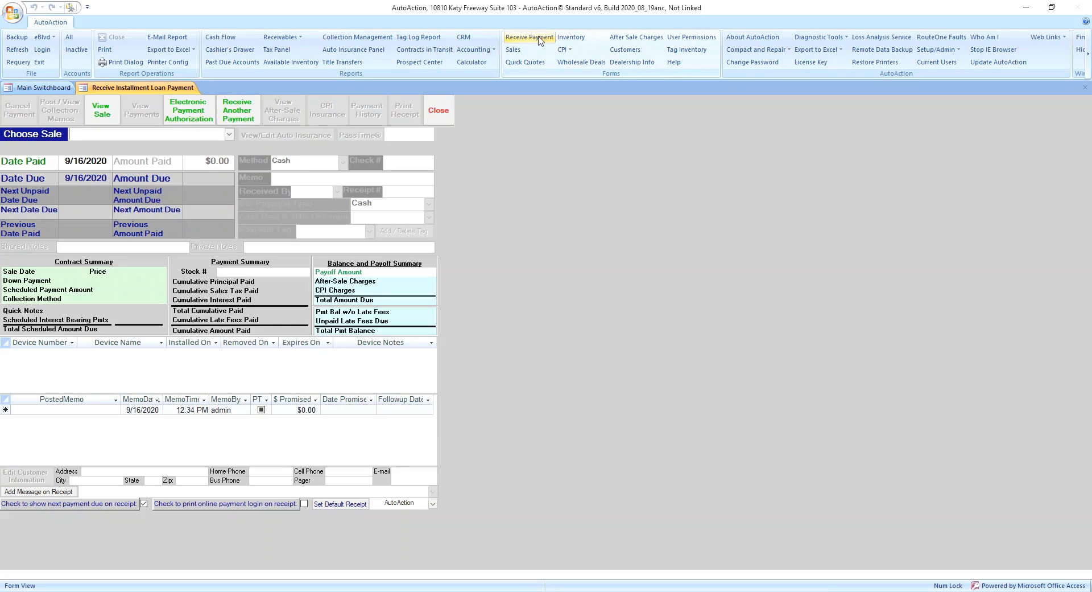
{"action": "left_click", "coordinate": [228, 134]}
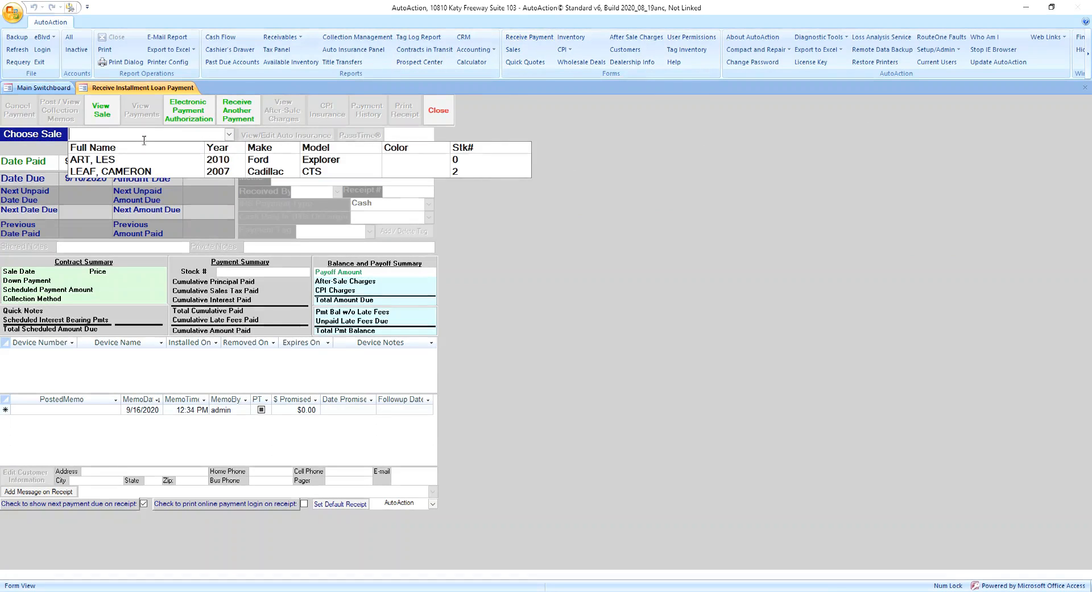
{"action": "left_click", "coordinate": [147, 171]}
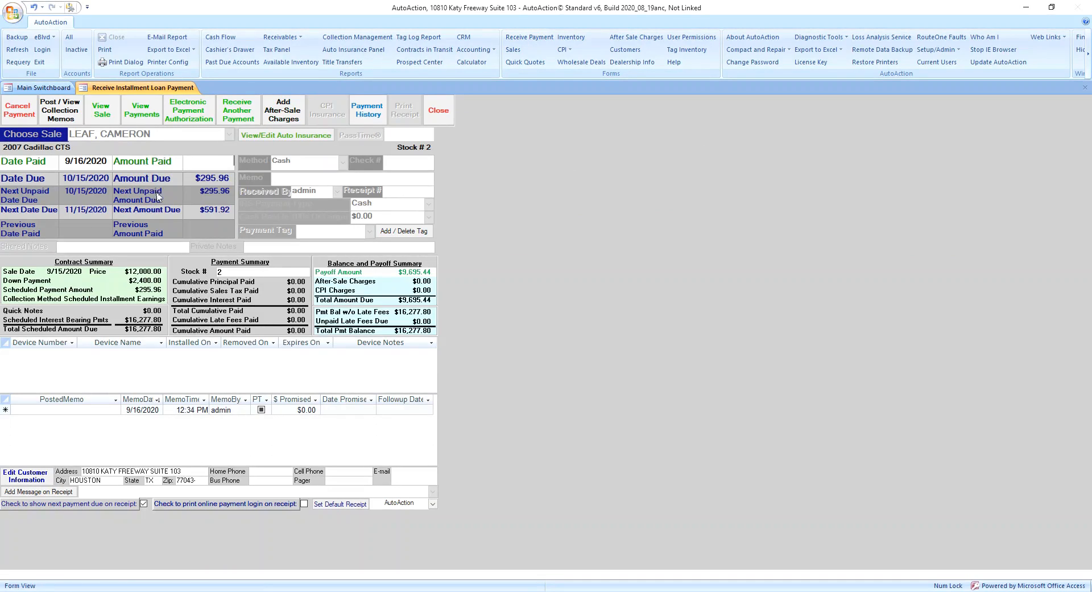
{"action": "left_click", "coordinate": [231, 161]}
{"action": "type", "text": "250"}
{"action": "key", "text": "Tab"}
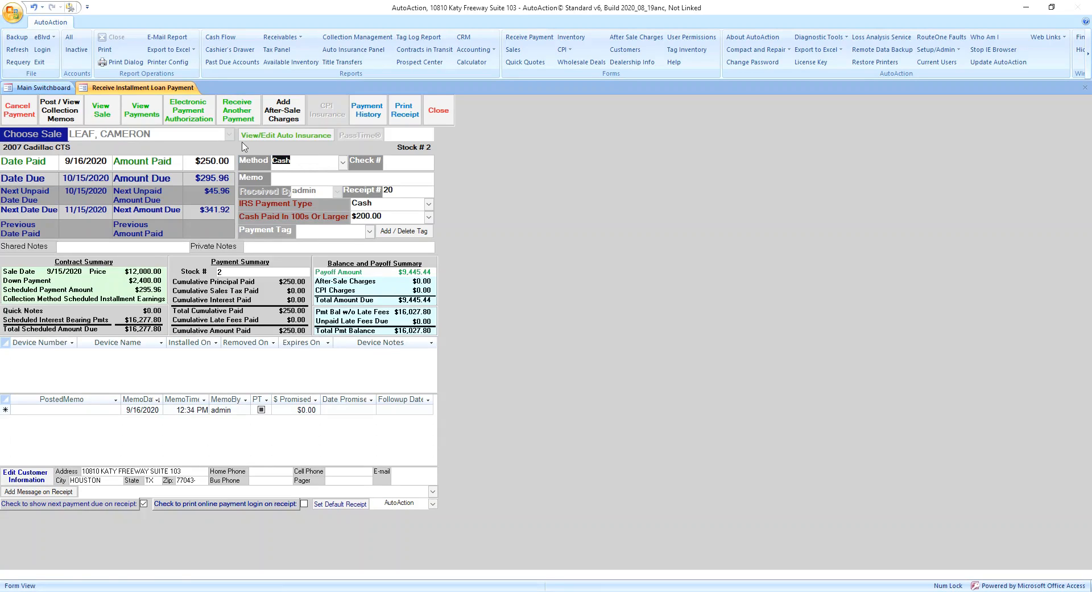
{"action": "left_click", "coordinate": [343, 163]}
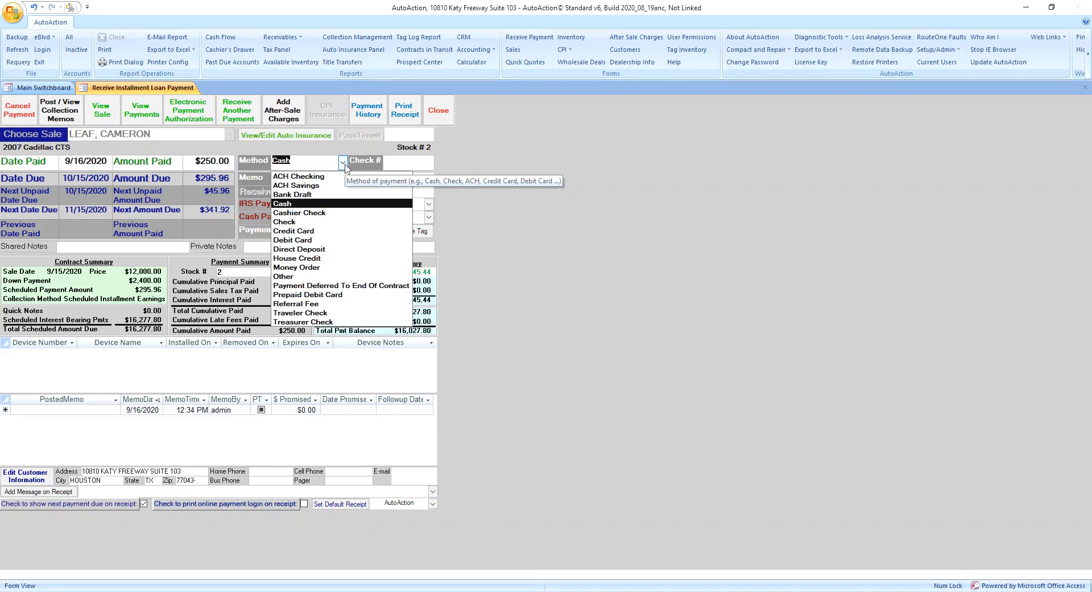
Pay the installment by ACH Checking with Bank of America as the bank institution.
{"action": "left_click", "coordinate": [325, 176]}
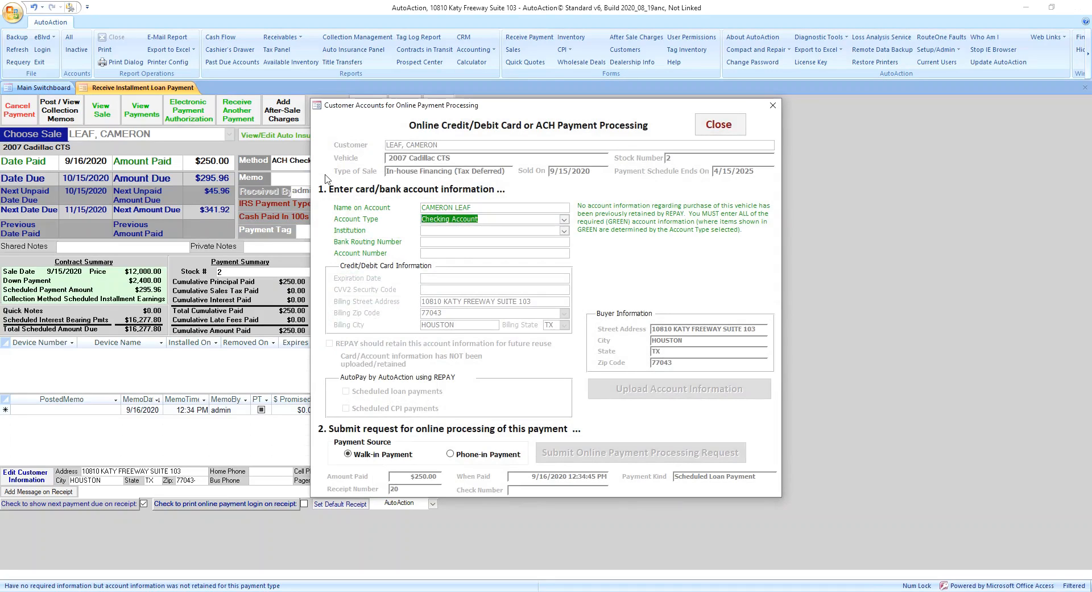
{"action": "left_click", "coordinate": [439, 228]}
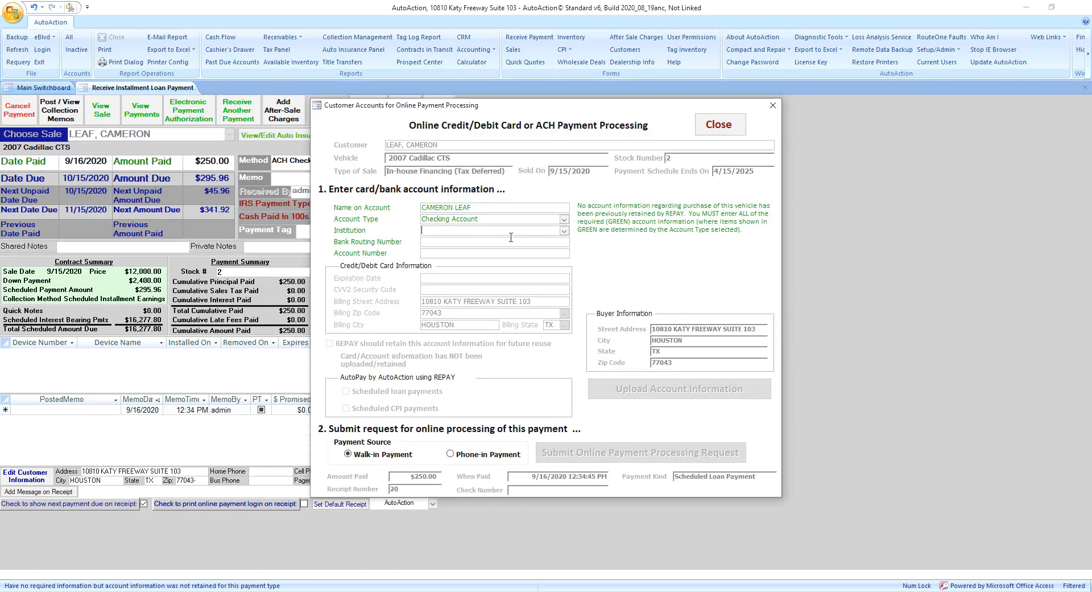
{"action": "left_click", "coordinate": [564, 231]}
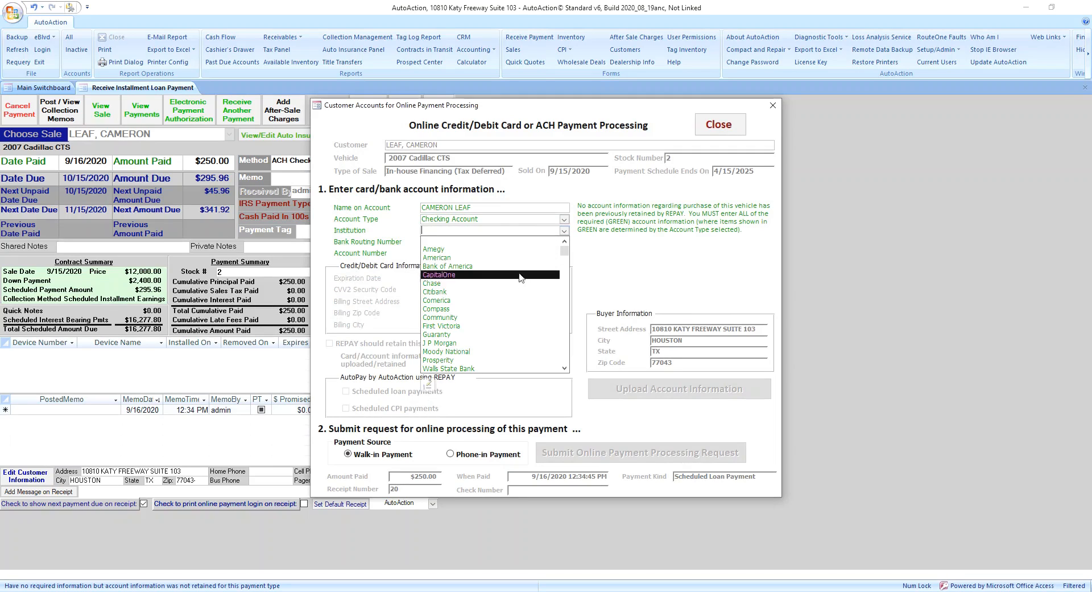
{"action": "left_click", "coordinate": [504, 266]}
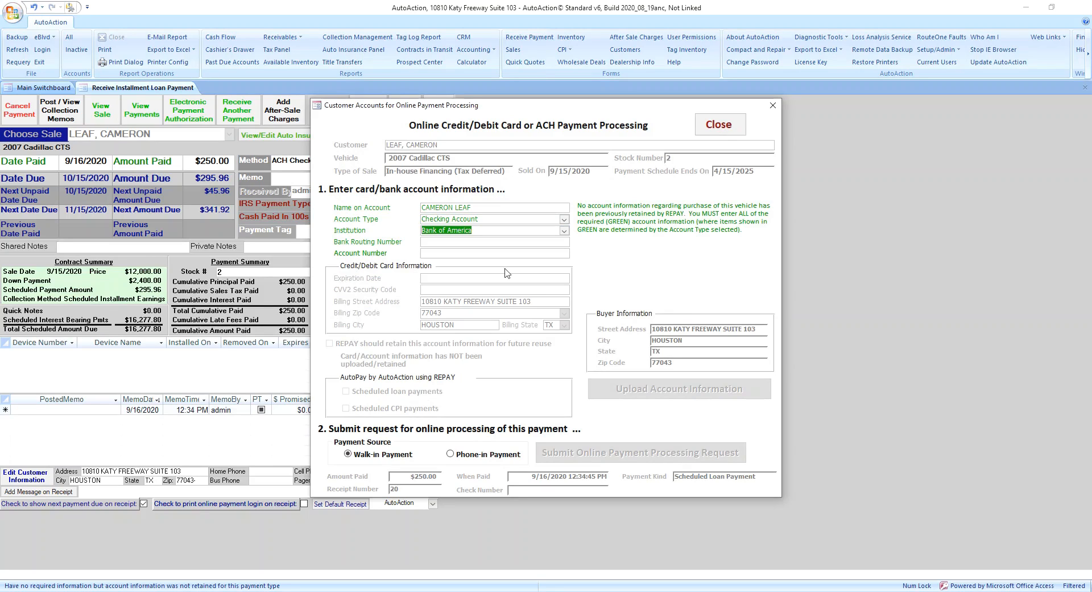
Fill in the buyer's bank routing number and checking account number.
{"action": "left_click", "coordinate": [476, 241]}
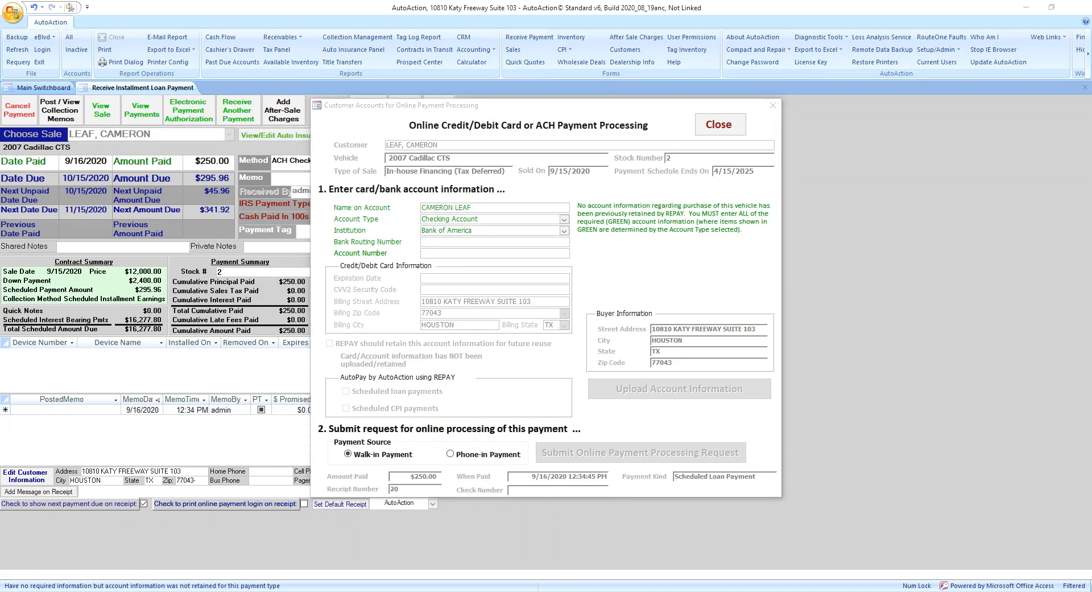
{"action": "left_click", "coordinate": [481, 243]}
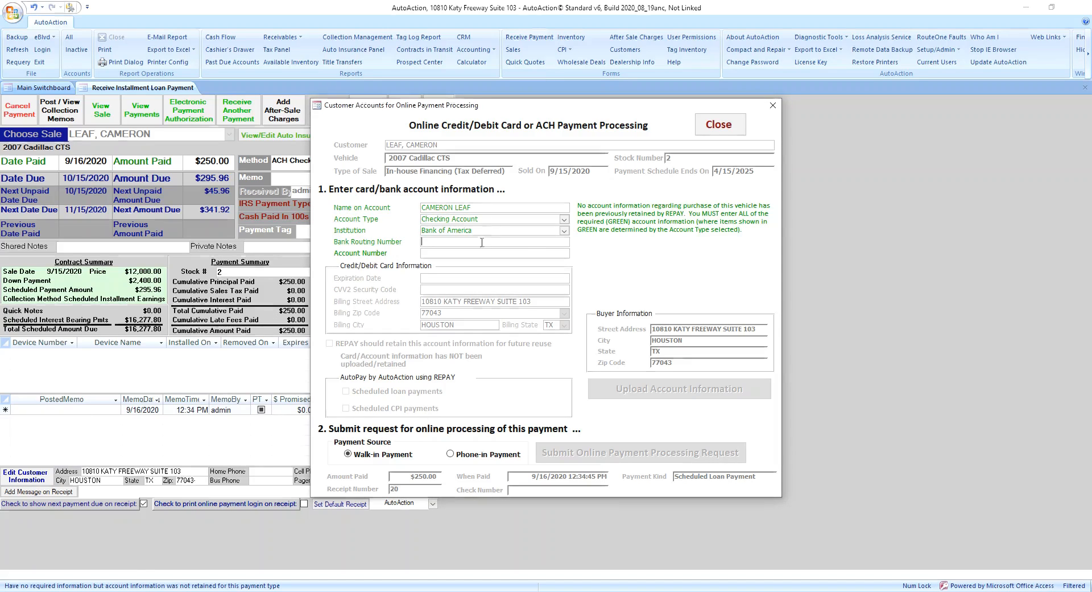
{"action": "type", "text": "000000000"}
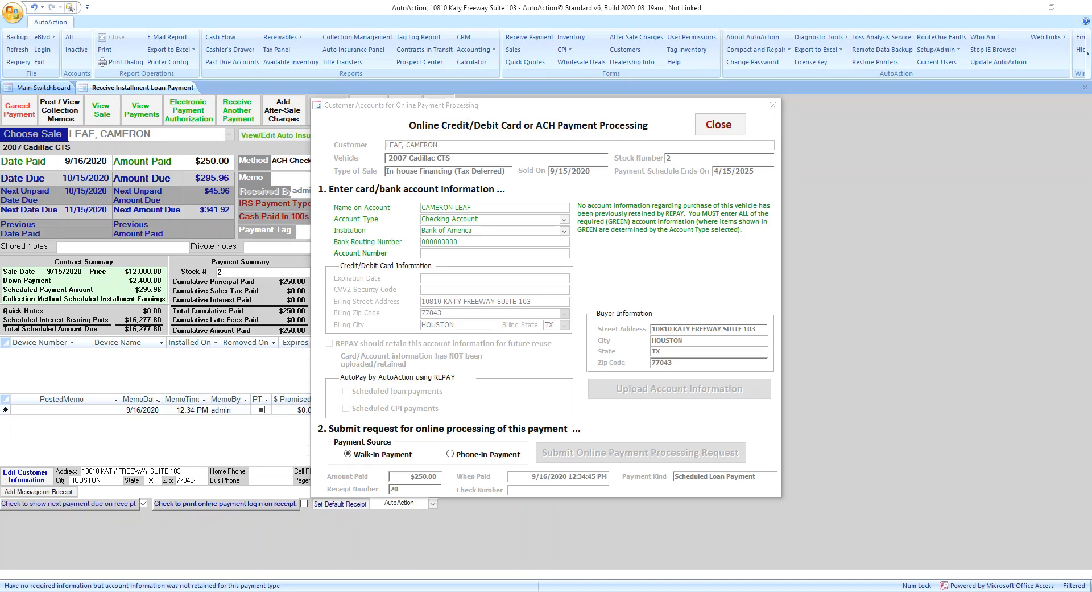
{"action": "left_click", "coordinate": [451, 255]}
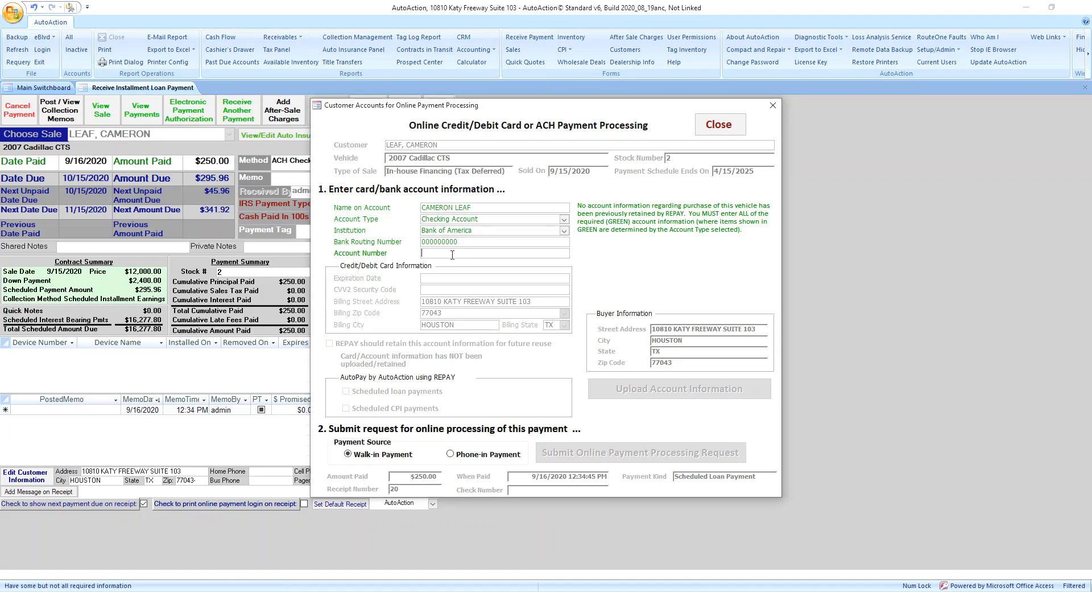
{"action": "type", "text": "123456789"}
{"action": "key", "text": "Tab"}
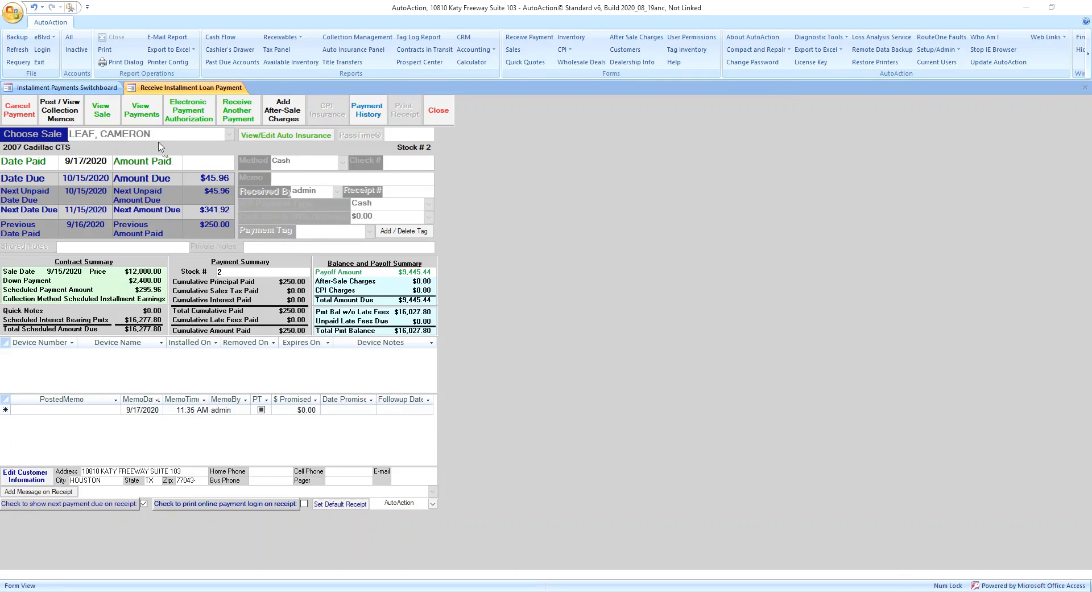
Review the $250.00 ACH Checking payment in the loan's payment list, refresh it, and close the form.
{"action": "left_click", "coordinate": [141, 113]}
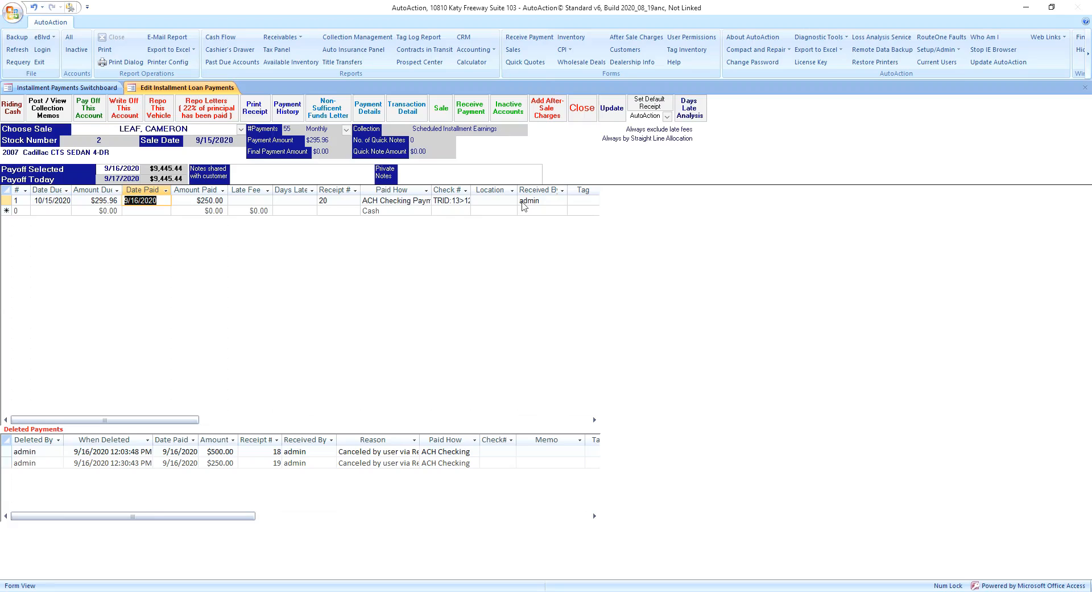
{"action": "left_click", "coordinate": [606, 111]}
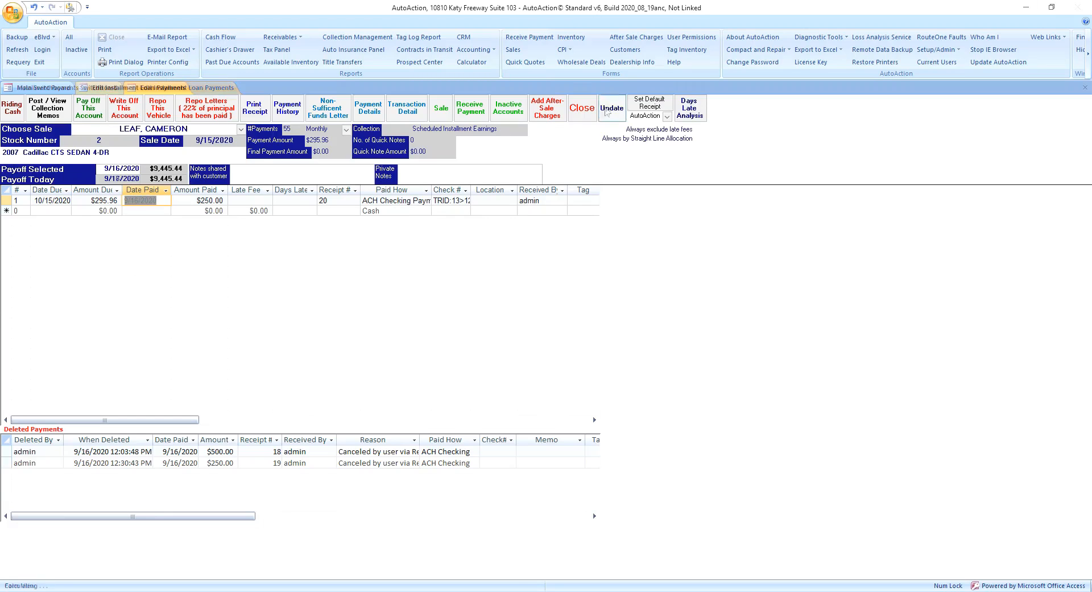
{"action": "left_click", "coordinate": [582, 109]}
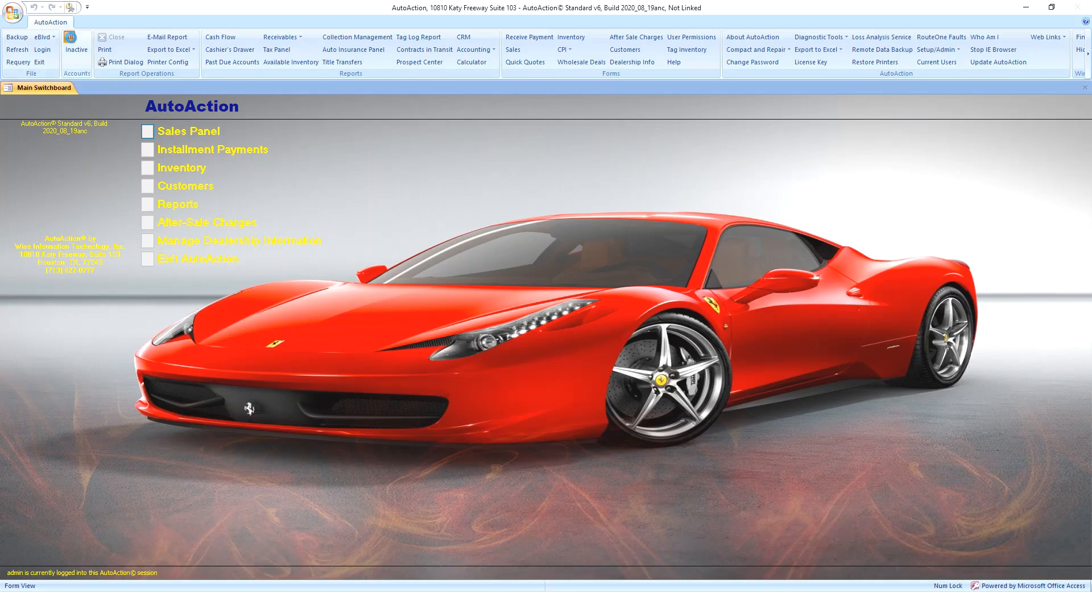
{"action": "left_click", "coordinate": [71, 38]}
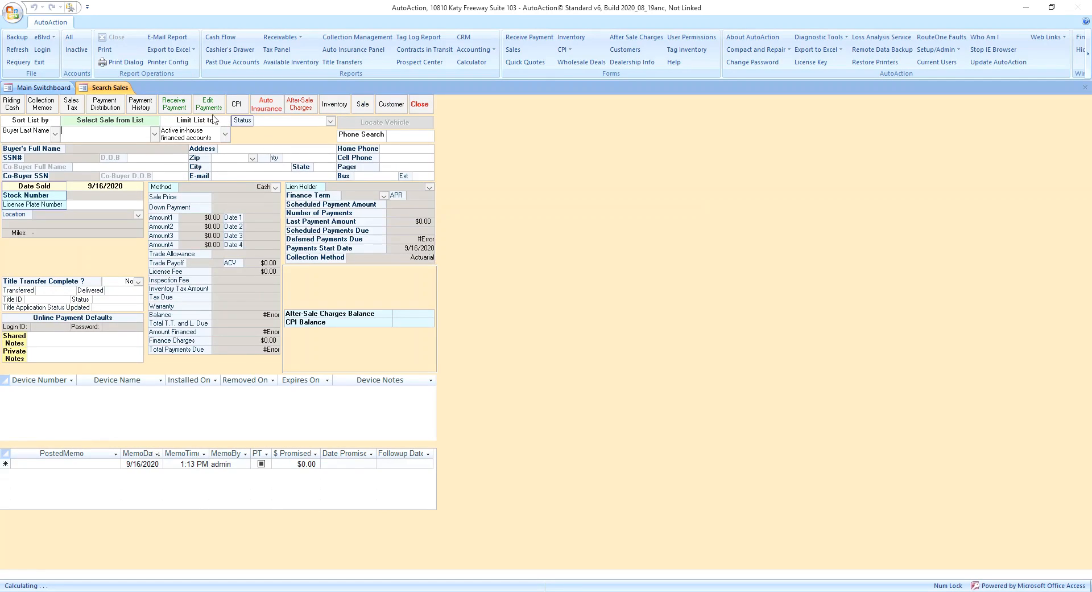
{"action": "left_click", "coordinate": [154, 134]}
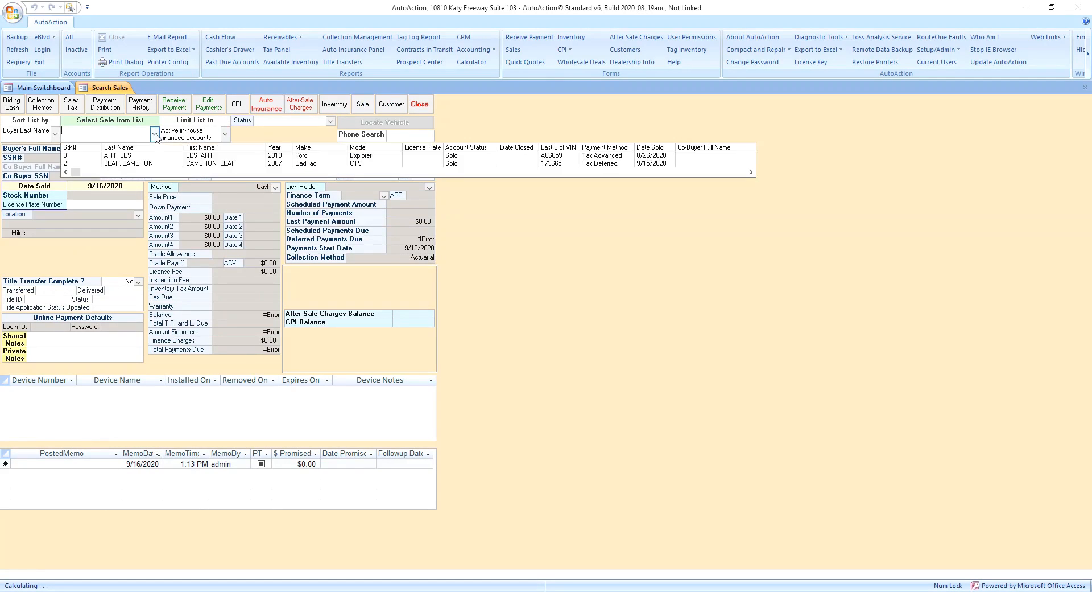
{"action": "left_click", "coordinate": [147, 166]}
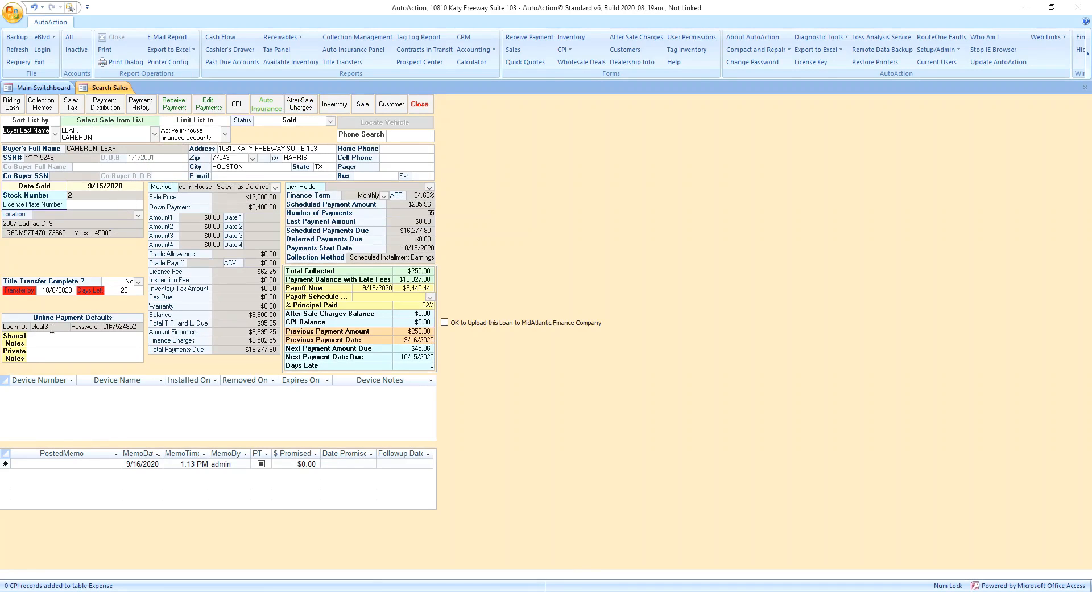
{"action": "left_click", "coordinate": [122, 339]}
{"action": "left_click", "coordinate": [420, 109]}
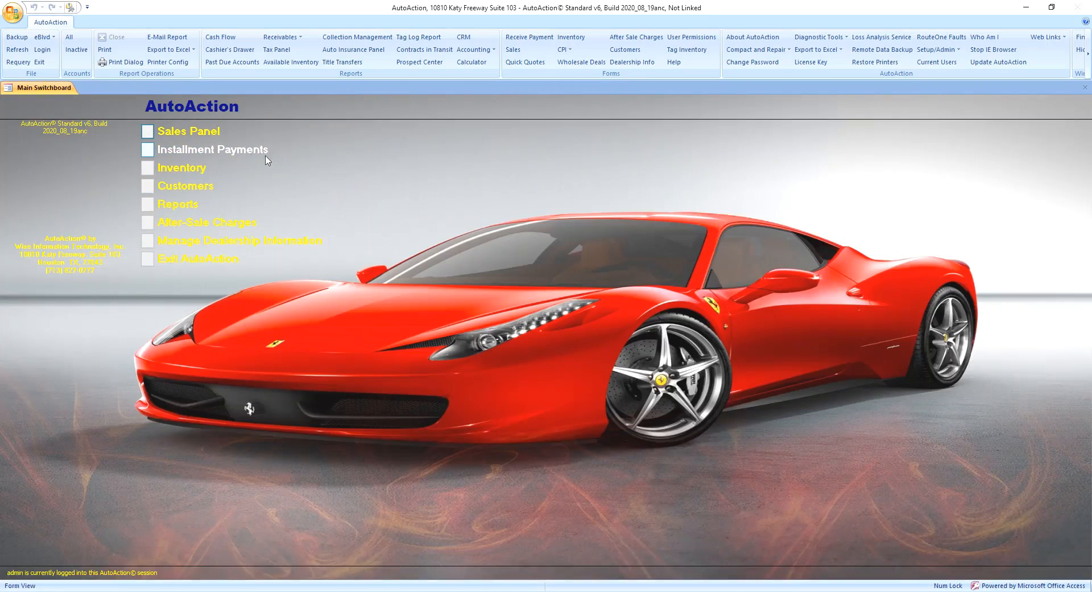
Go to Installment Payments and open Online Payment Processing administration.
{"action": "left_click", "coordinate": [196, 150]}
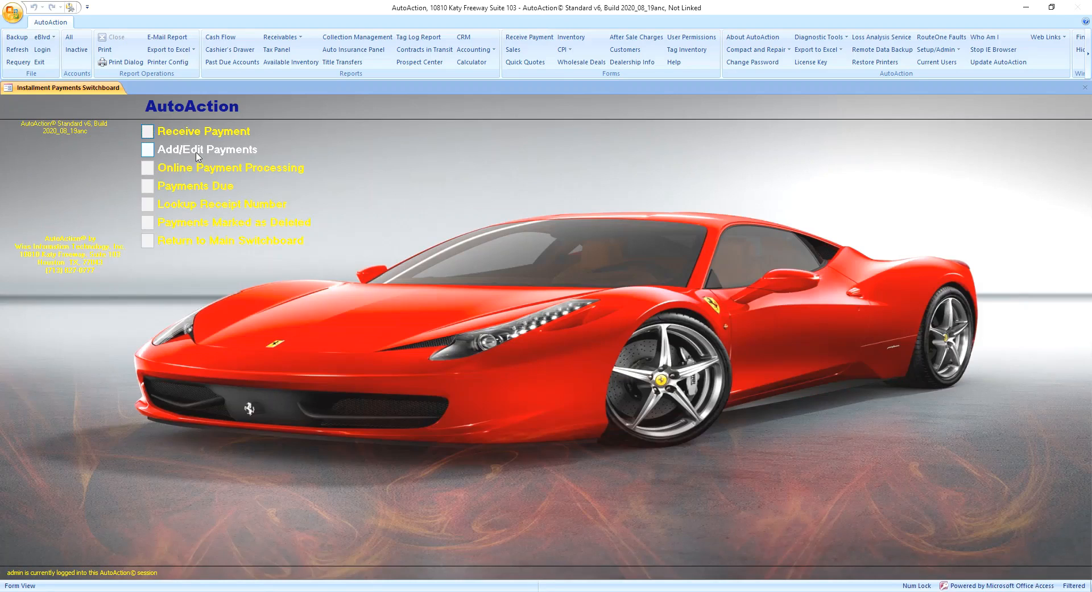
{"action": "left_click", "coordinate": [199, 167]}
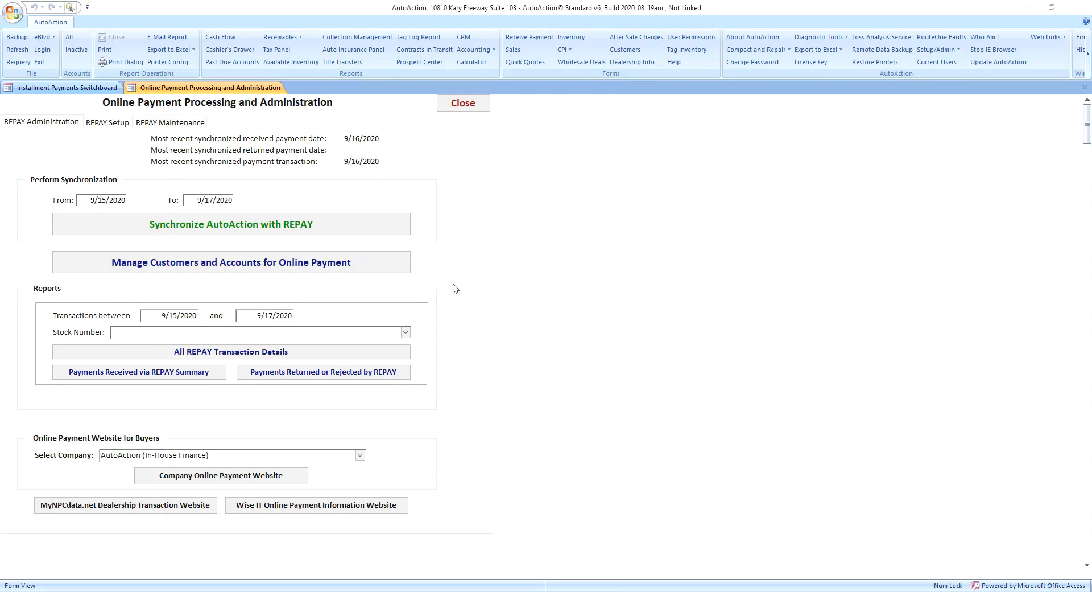
{"action": "left_click", "coordinate": [270, 273]}
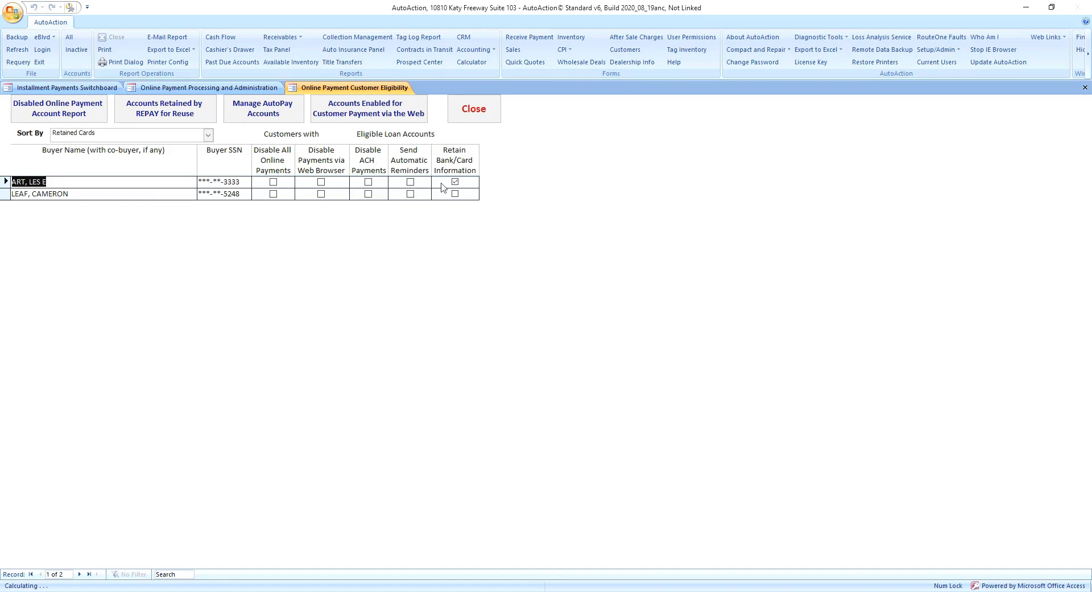
{"action": "left_click", "coordinate": [488, 120]}
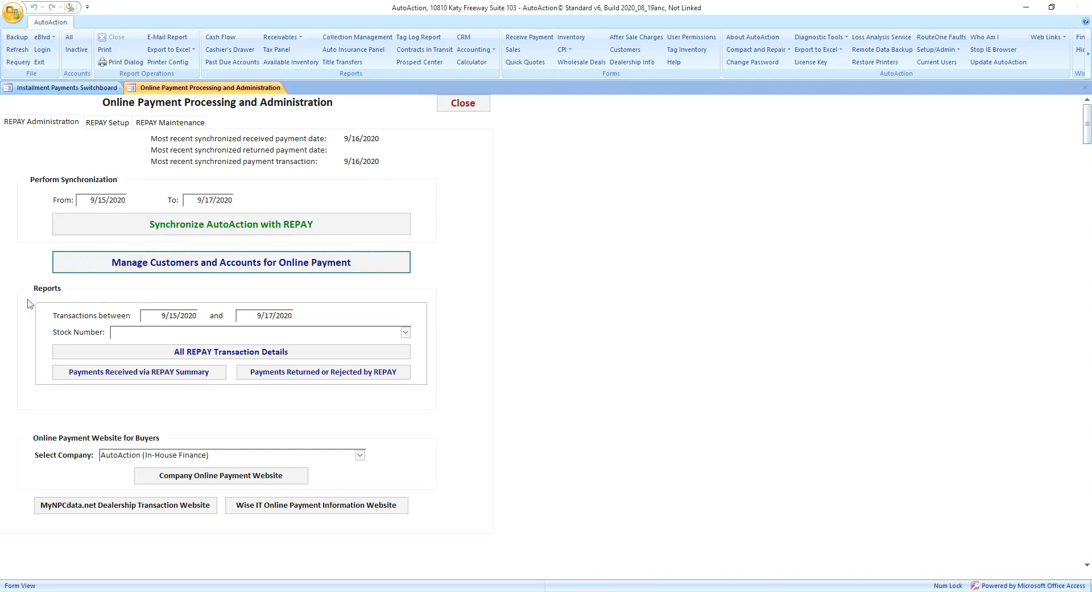
Page through all three pages of the REPAY transaction details report, then close it and the administration screen.
{"action": "left_click", "coordinate": [95, 352]}
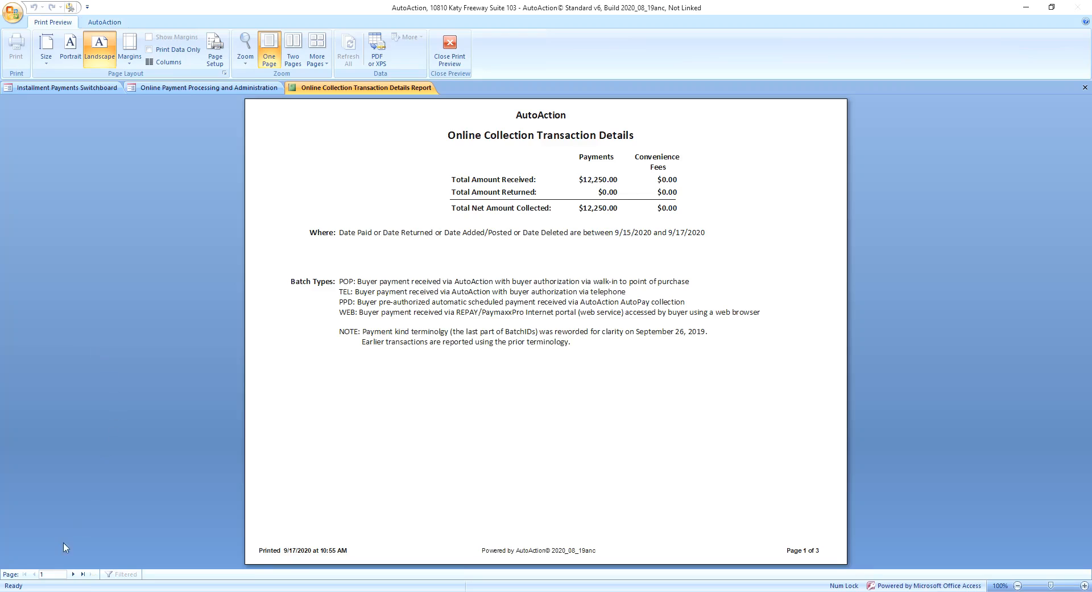
{"action": "left_click", "coordinate": [73, 574]}
{"action": "left_click", "coordinate": [73, 574]}
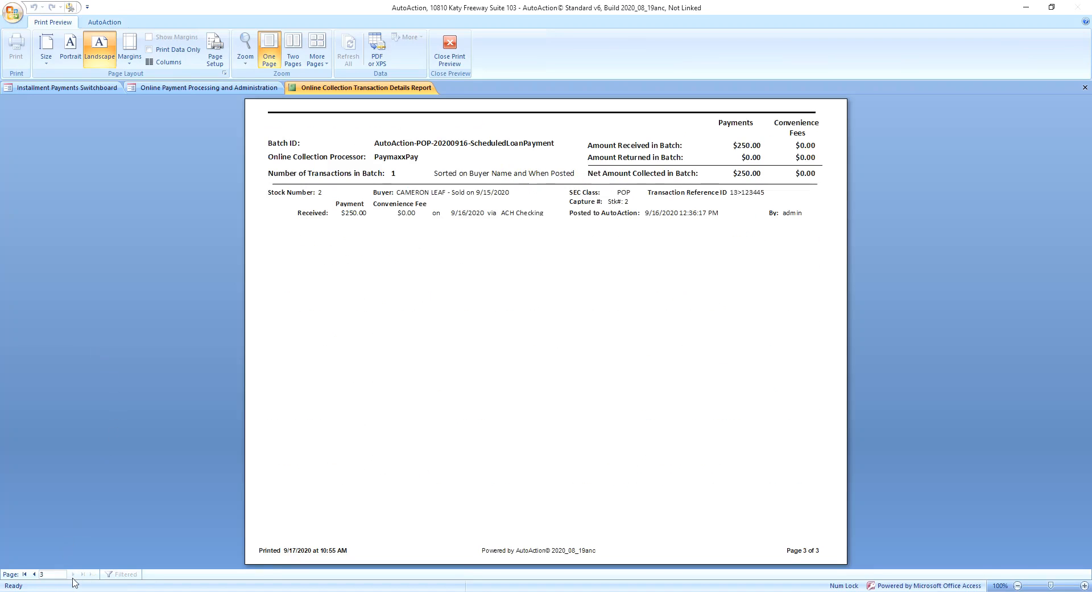
{"action": "left_click", "coordinate": [449, 58]}
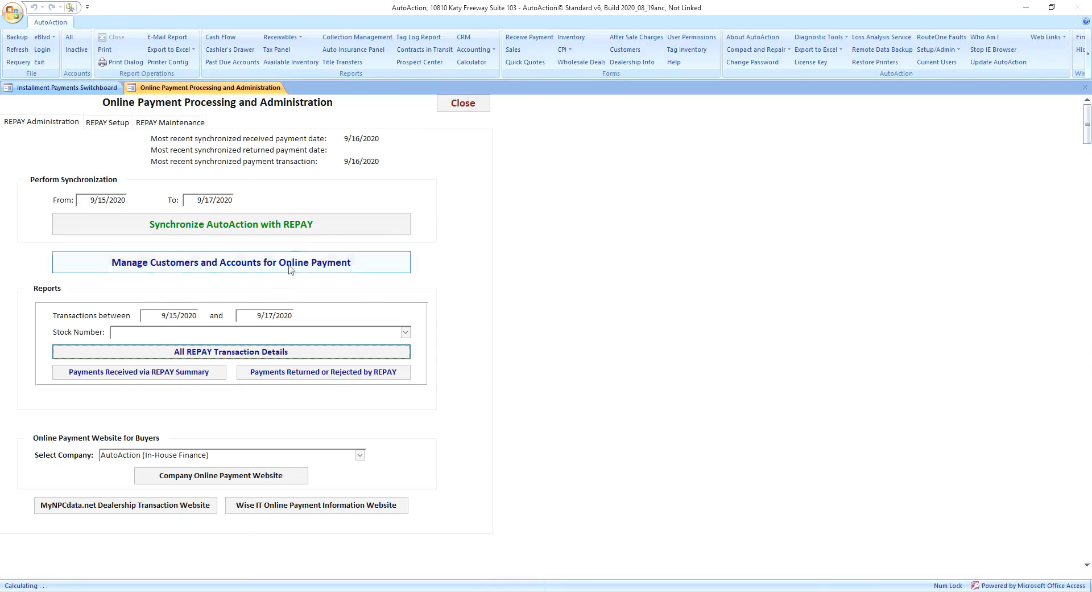
{"action": "left_click", "coordinate": [464, 108]}
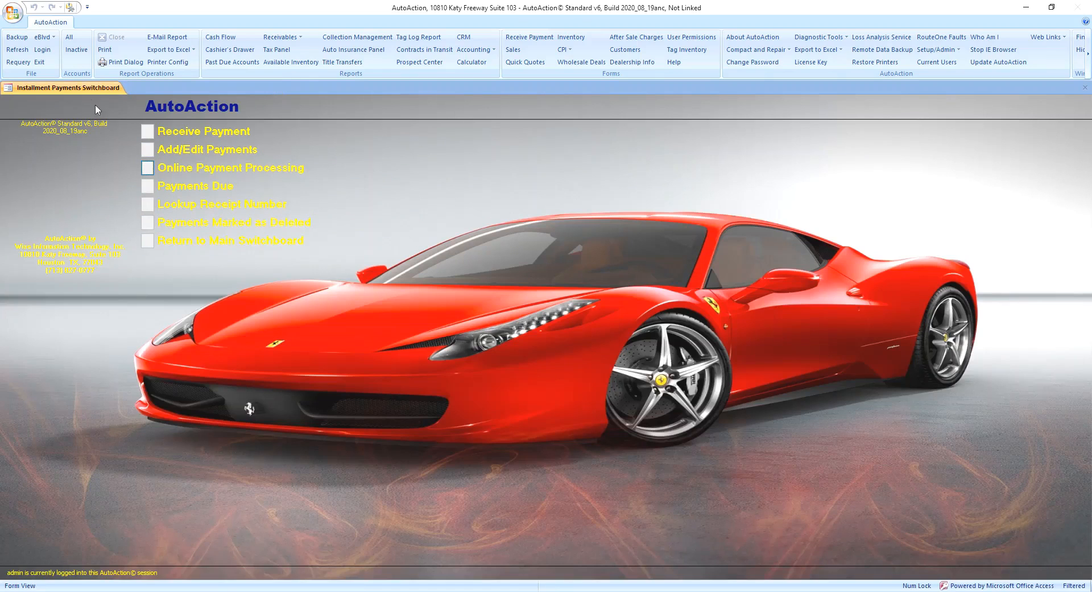
Exit AutoAction without making a backup and confirm the exit.
{"action": "left_click", "coordinate": [40, 62]}
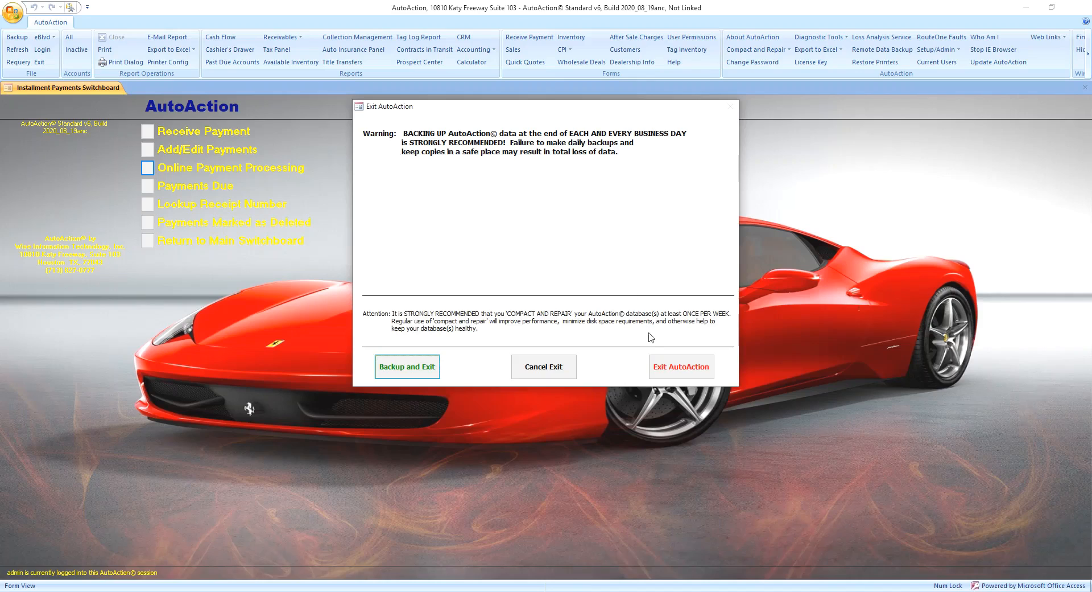
{"action": "left_click", "coordinate": [657, 370]}
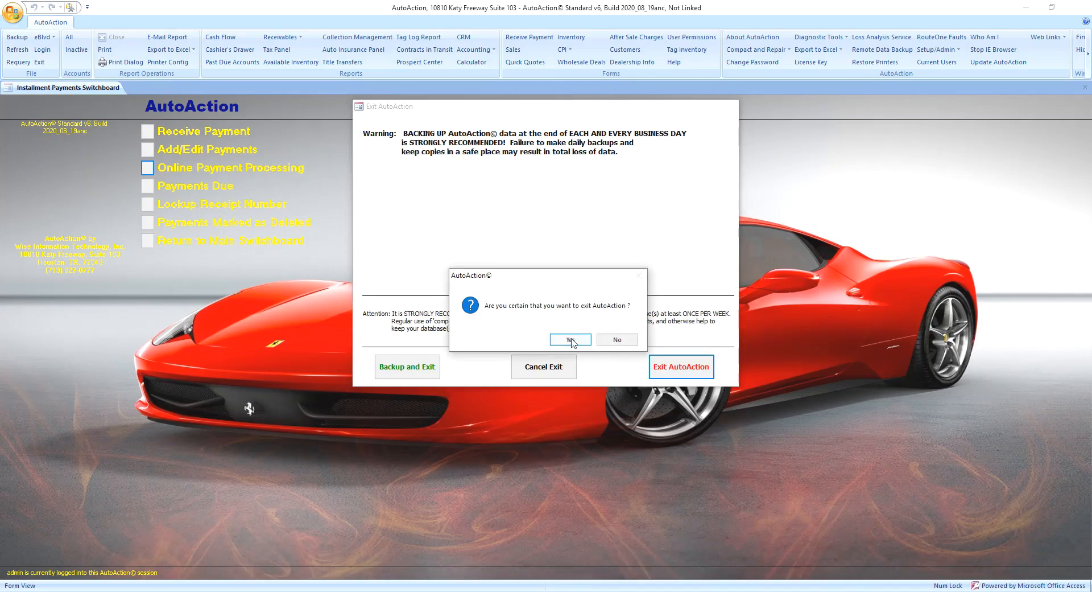
{"action": "left_click", "coordinate": [571, 340]}
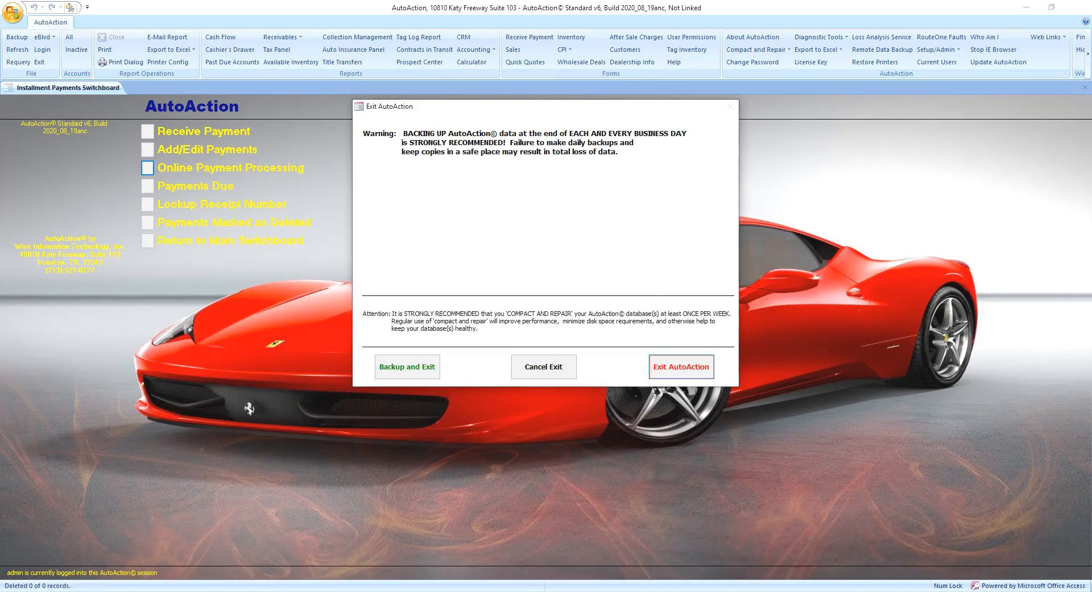